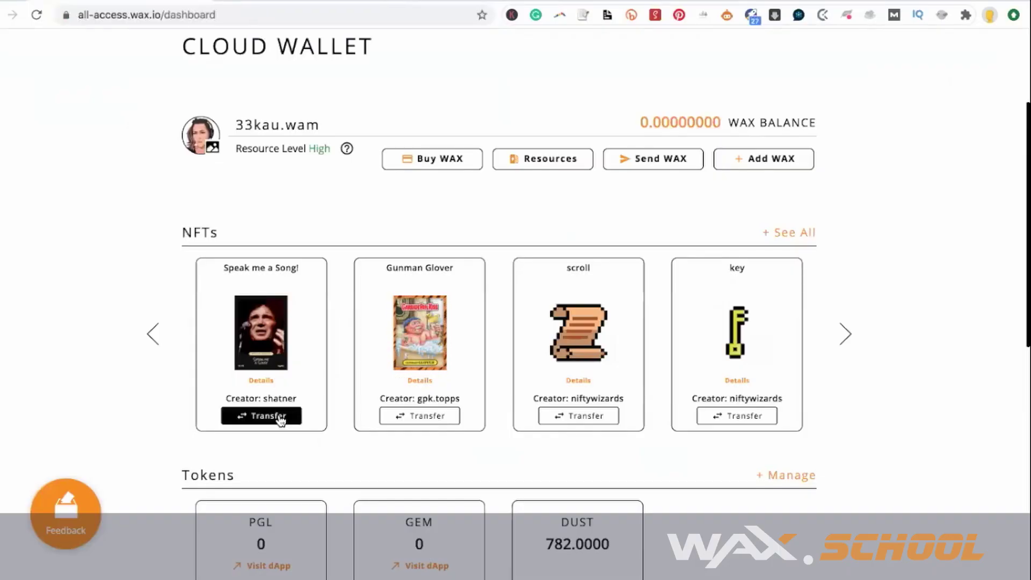
left_click(280, 417)
type("sponsored by eosDublin a")
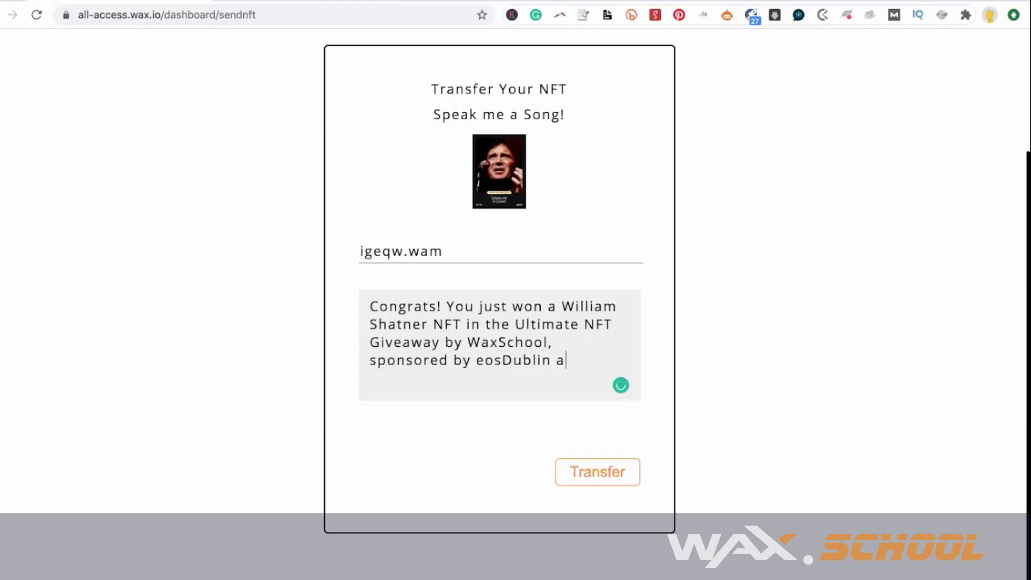
type("WAX Guild member. WAX on!")
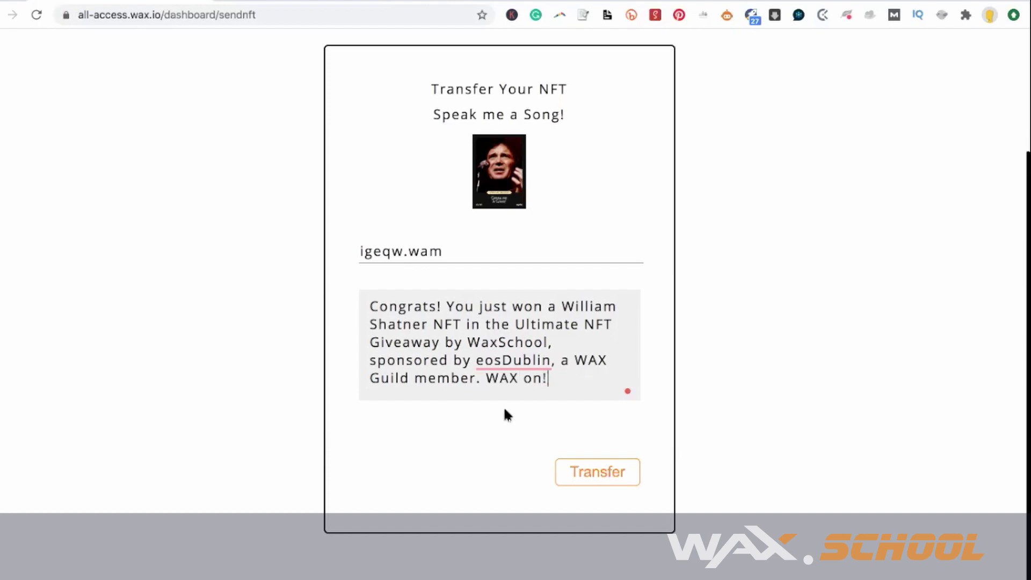
left_click(565, 474)
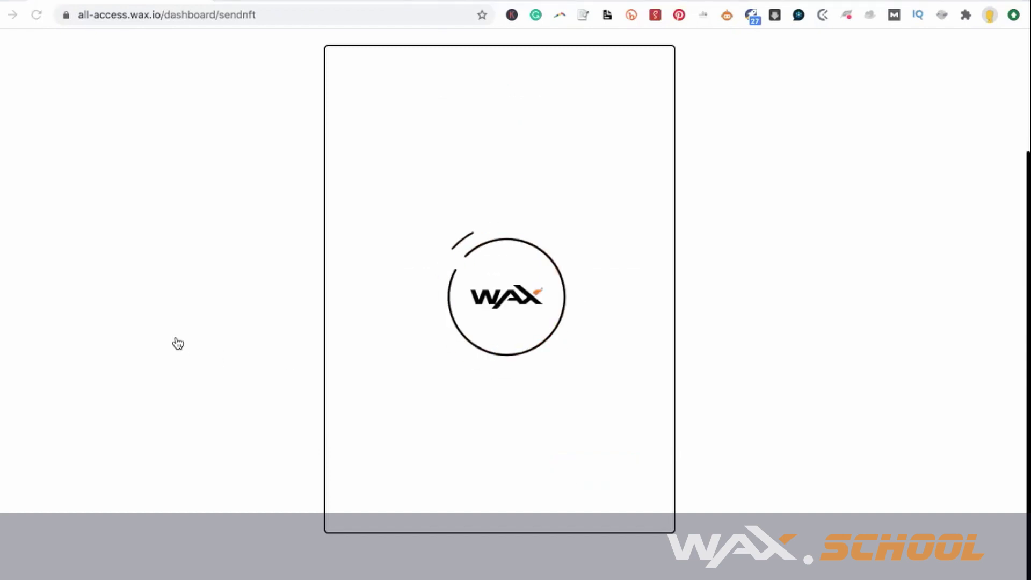
scroll(706, 414, "down", 1)
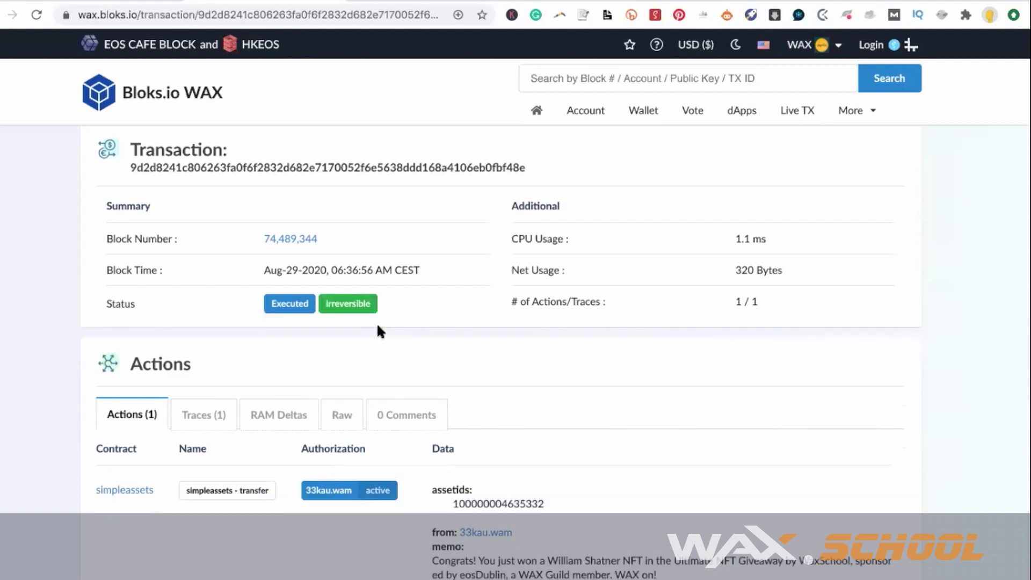
scroll(361, 307, "down", 2)
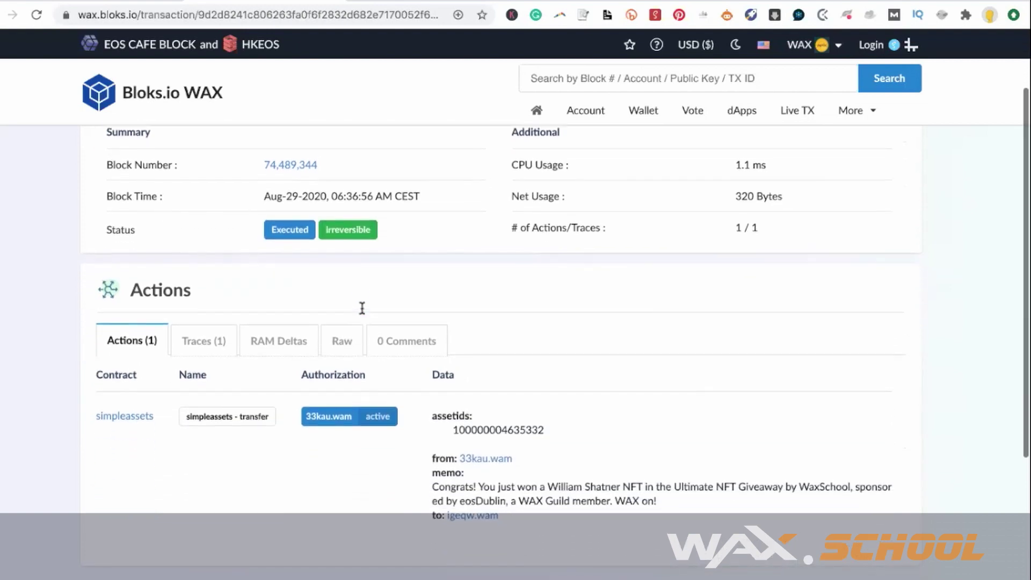